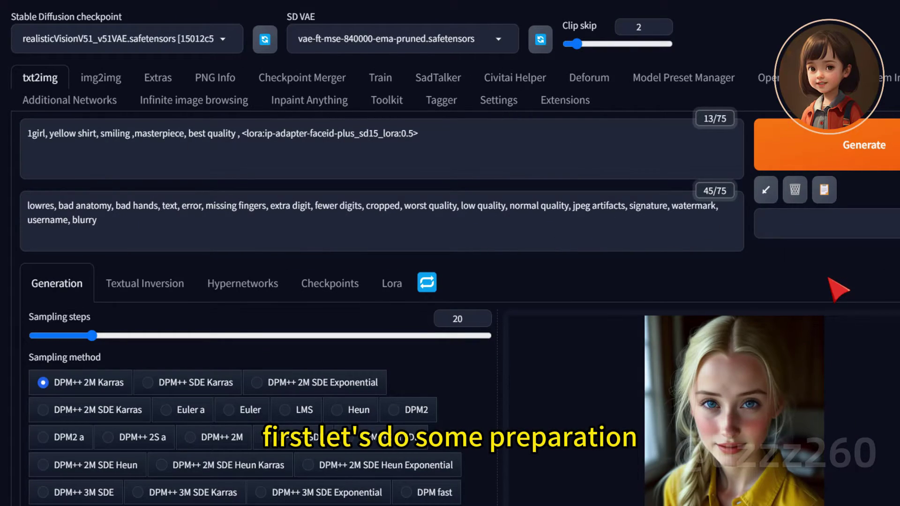
- Open the Extensions tab to view the installed extensions
click(565, 100)
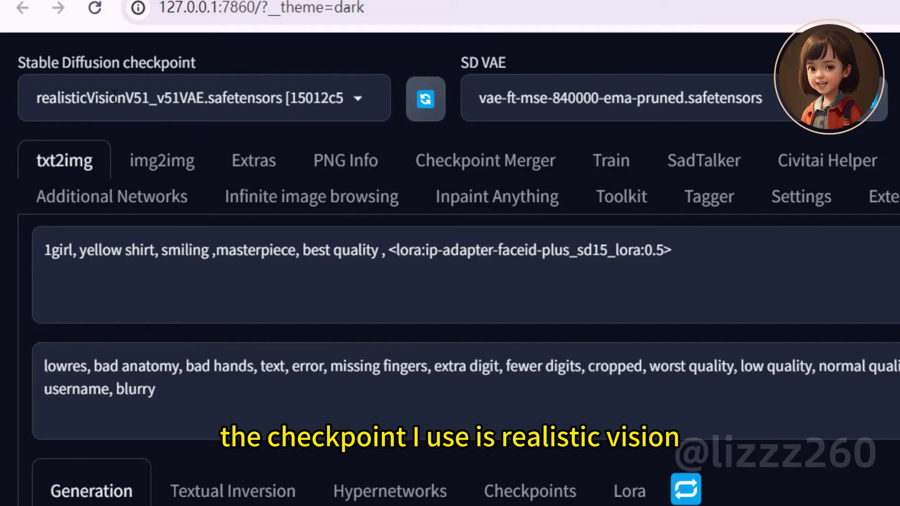
- Clear the opening '1girl' and 'yellow shirt' keywords from the prompt
drag(44, 250, 217, 251)
click(145, 251)
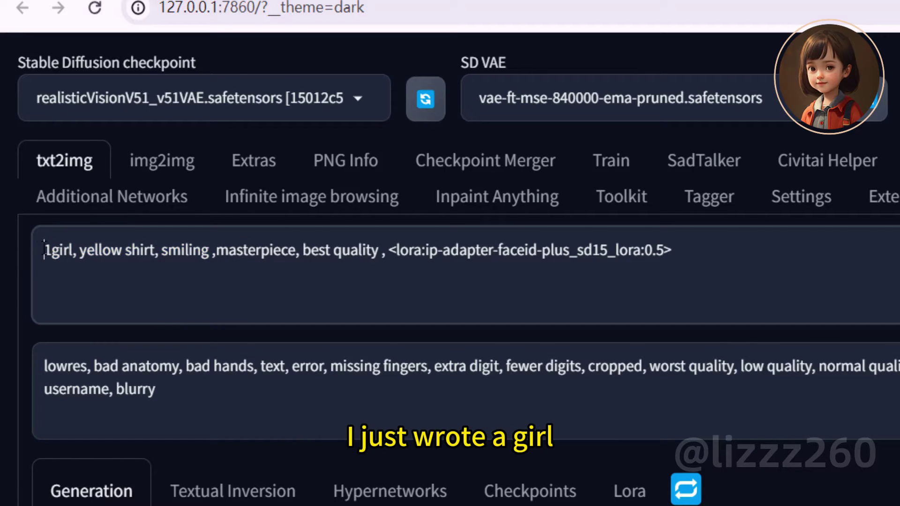
drag(43, 250, 197, 247)
click(89, 249)
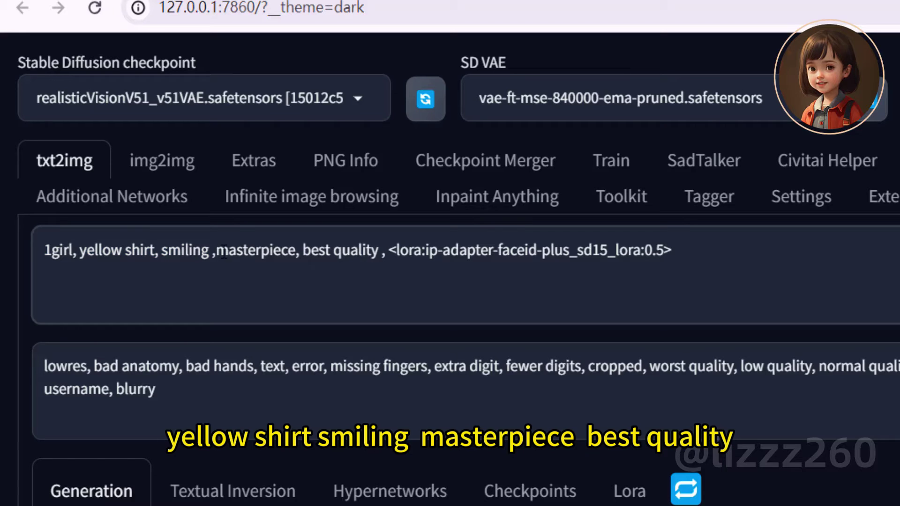
- Replace the old lora tag with ip-adapter-faceid-plus_sd15_lora from the Lora tab
drag(389, 251, 671, 251)
key(BackSpace)
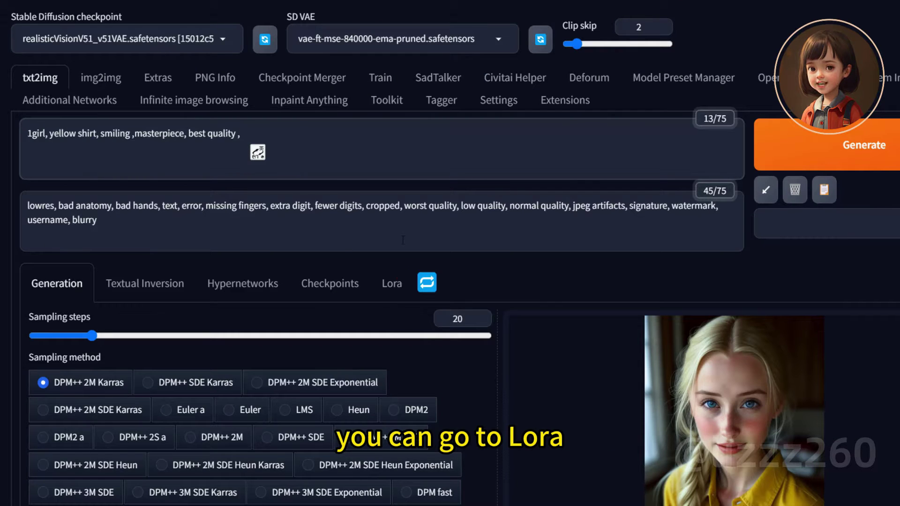
click(396, 291)
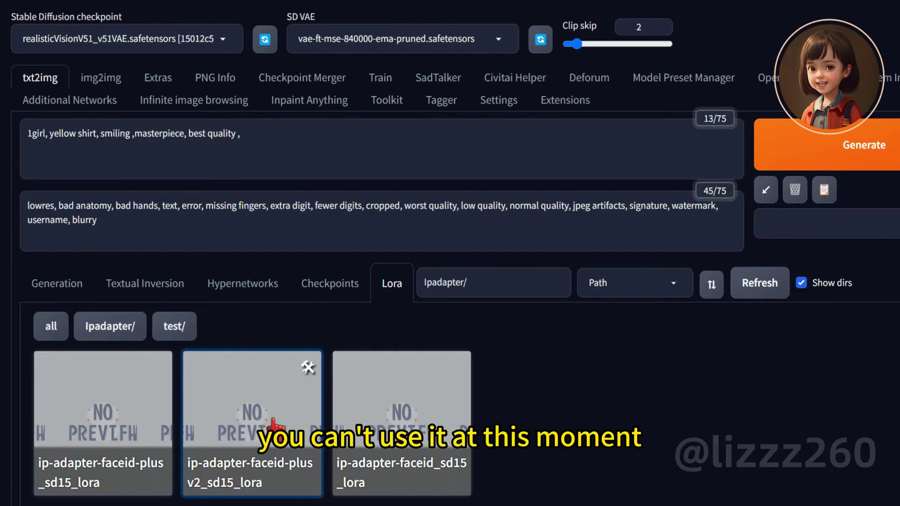
click(134, 436)
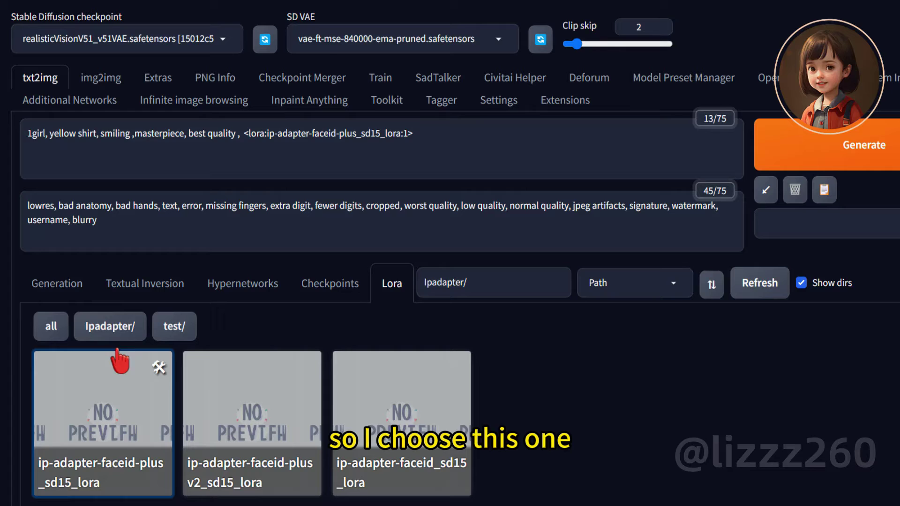
click(56, 285)
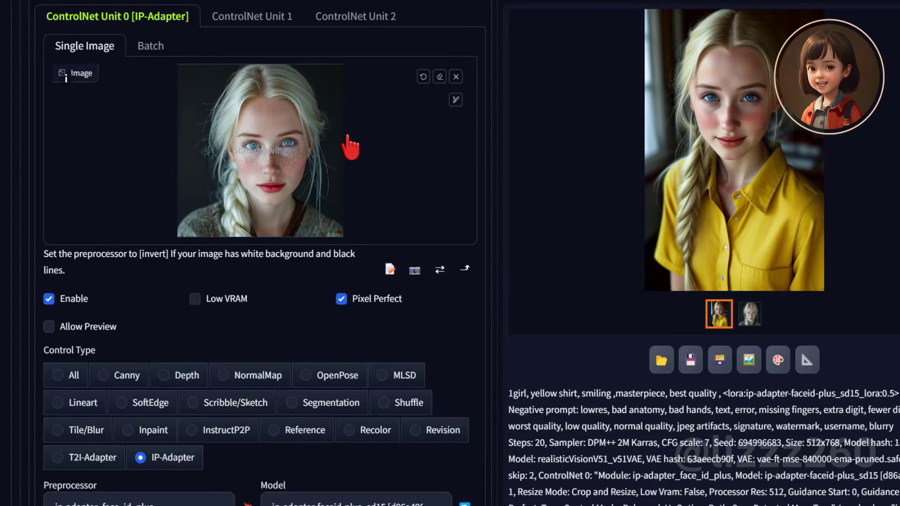
- Scroll down to the ControlNet Unit 0 settings
scroll(243, 342, down, 1)
scroll(244, 342, down, 4)
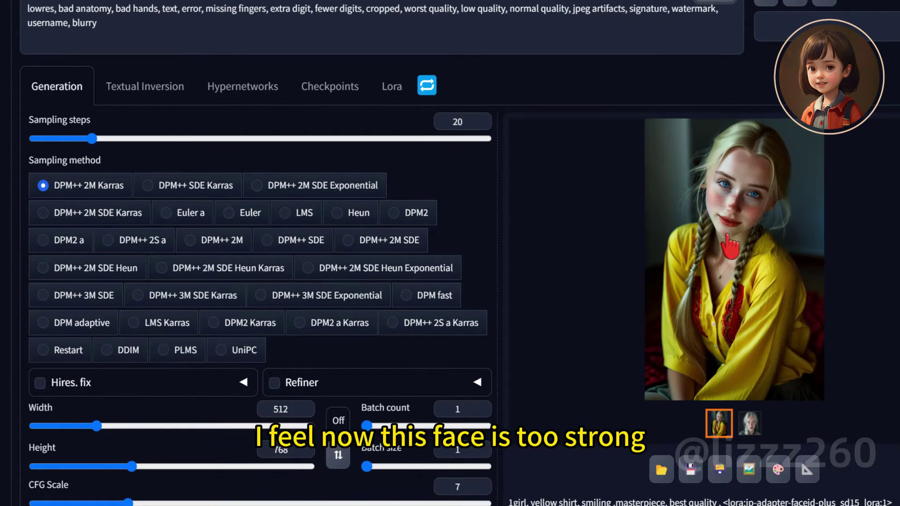
- Inspect the result, then lower the FaceID LoRA weight to 0.5 and regenerate
click(556, 240)
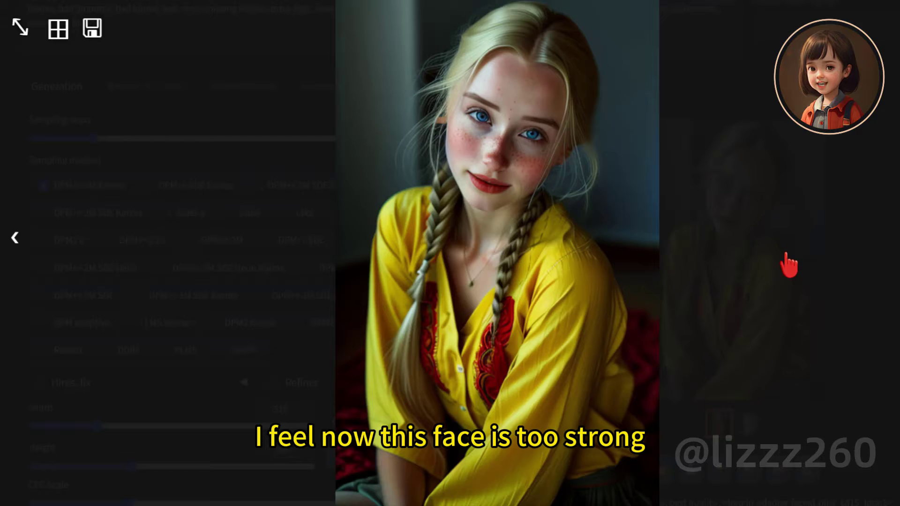
click(821, 263)
double_click(405, 58)
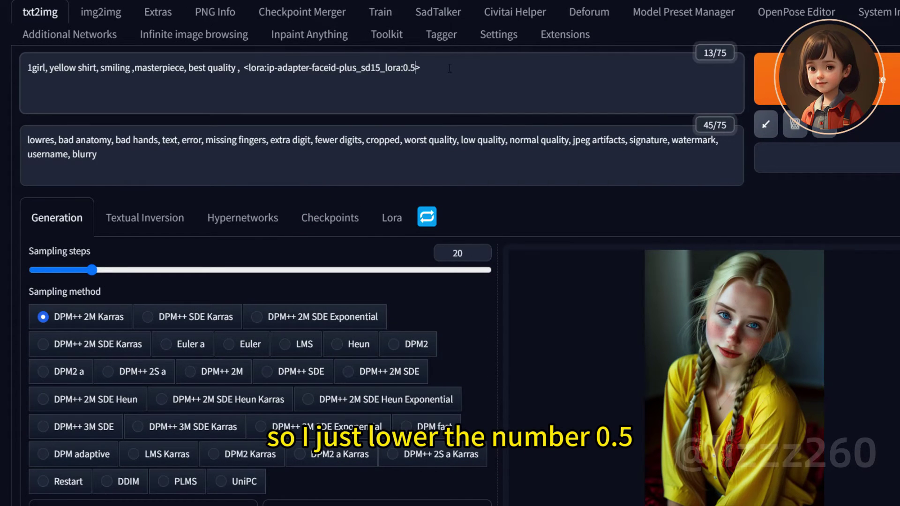
text(0.5)
click(762, 93)
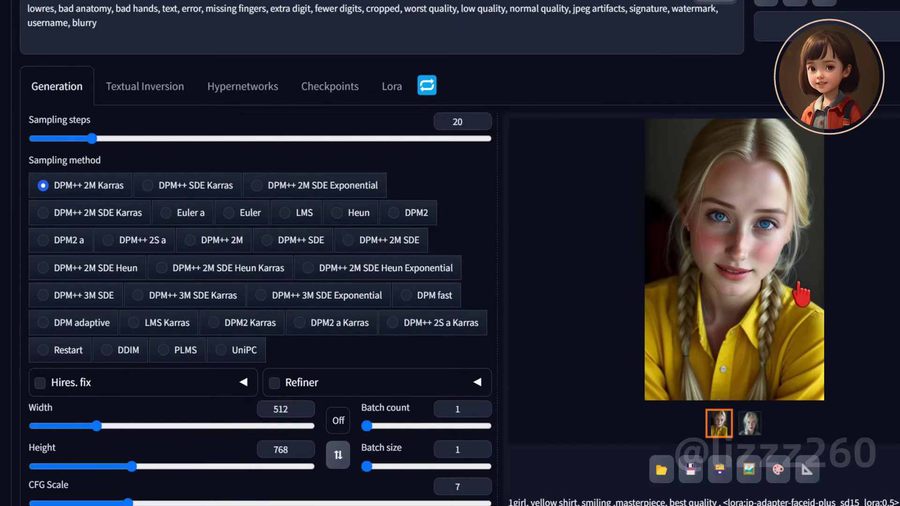
- Compare the new portrait with the original face photo side by side
key(alt+Tab)
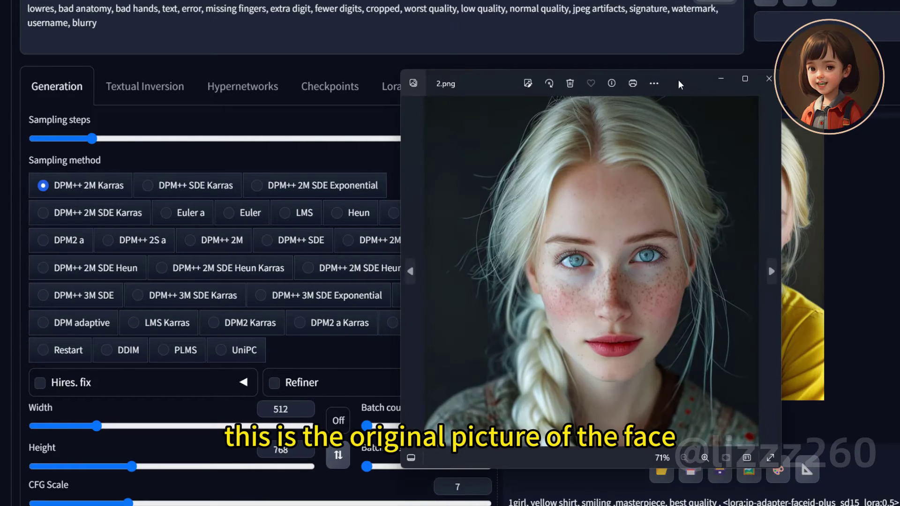
drag(680, 84, 394, 82)
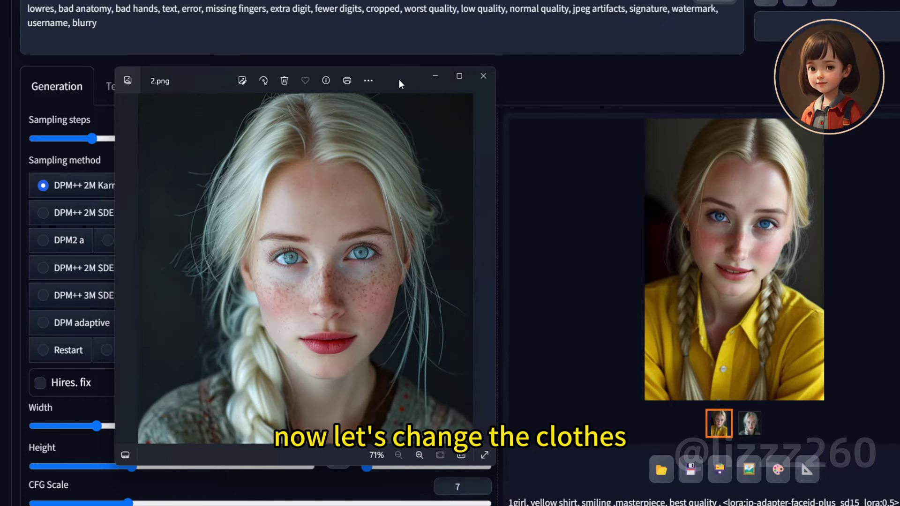
click(483, 76)
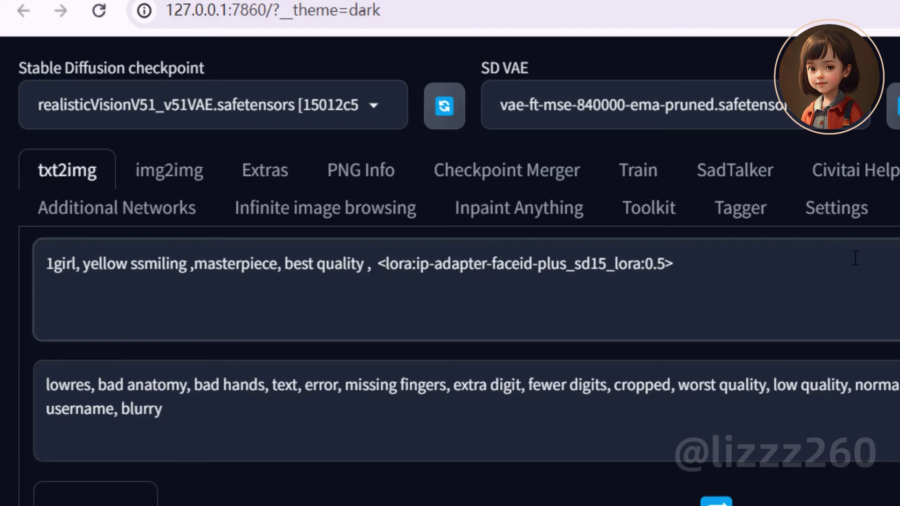
key(BackSpace)
key(BackSpace)
key(BackSpace)
key(BackSpace)
key(BackSpace)
key(BackSpace)
key(BackSpace)
key(BackSpace)
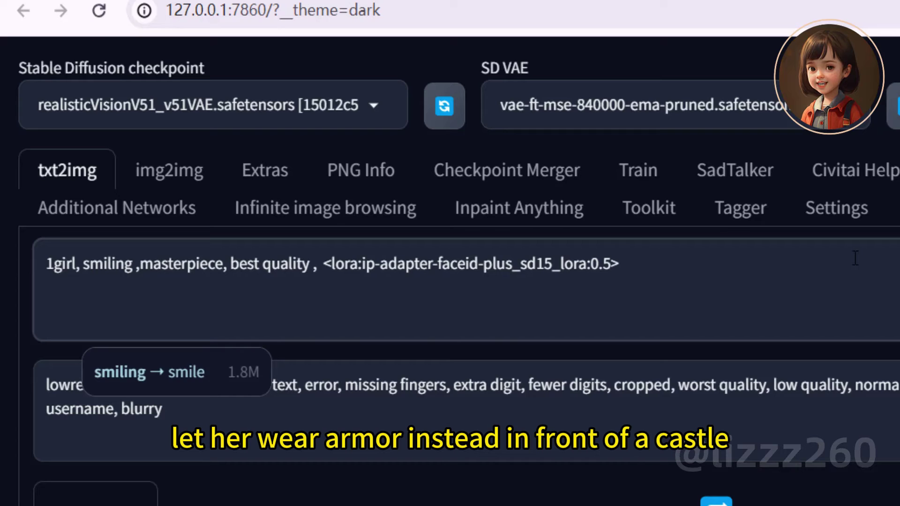
text(armor, )
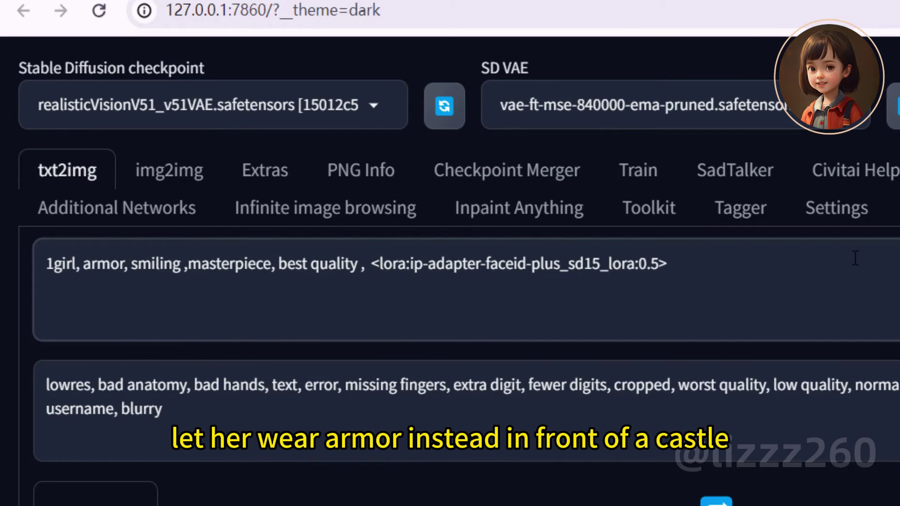
text(in front of a castle)
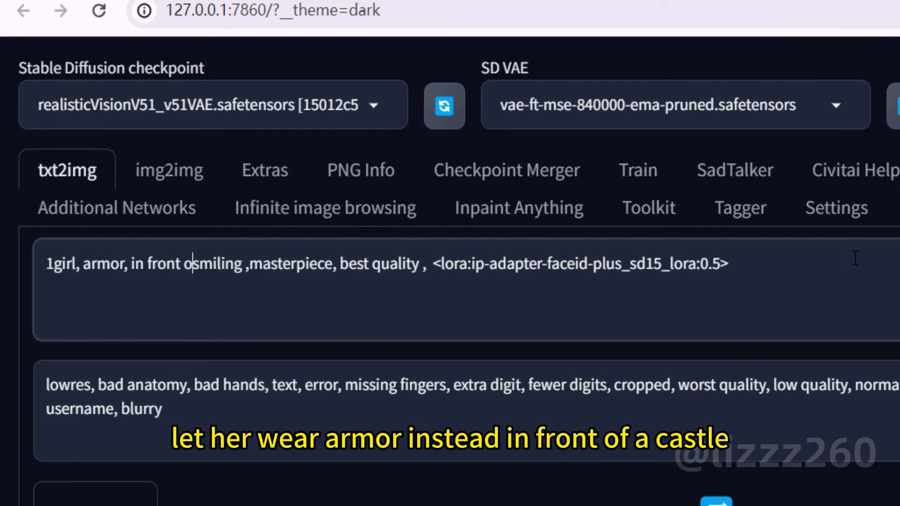
text( ,)
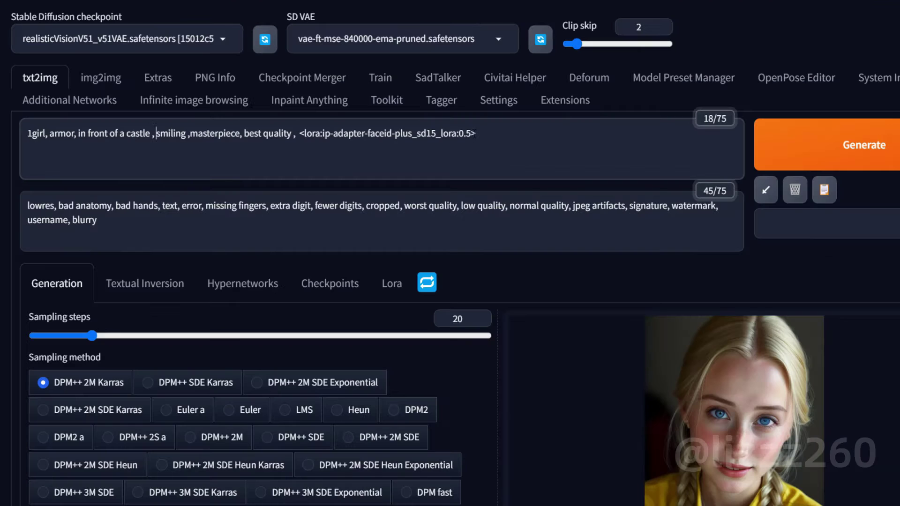
scroll(255, 311, down, 3)
key(ctrl+Return)
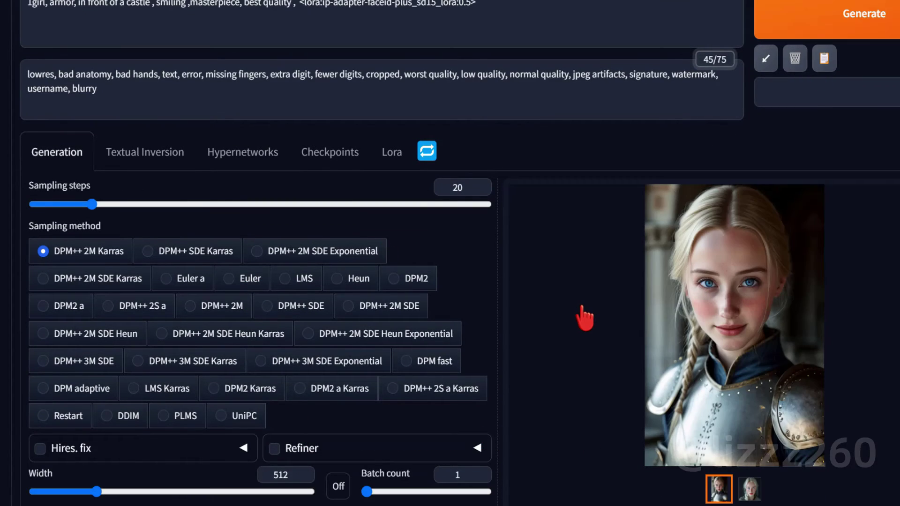
drag(10, 66, 309, 89)
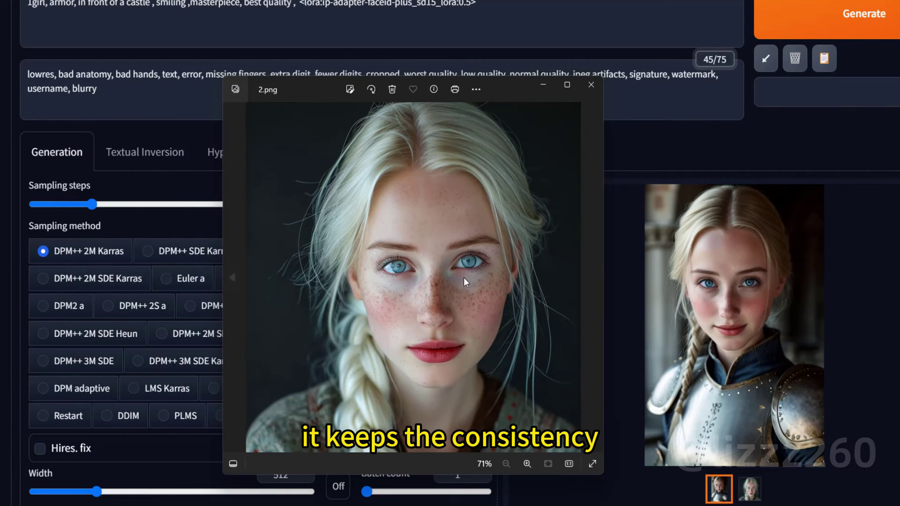
key(alt+F4)
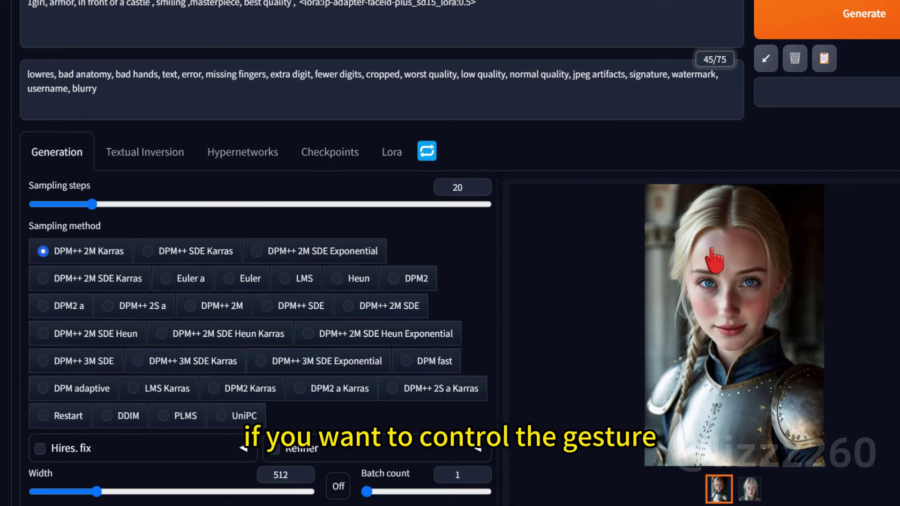
- Load the wine-glass woman photo into ControlNet Unit 1 with Enable and Pixel Perfect on
scroll(315, 99, down, 10)
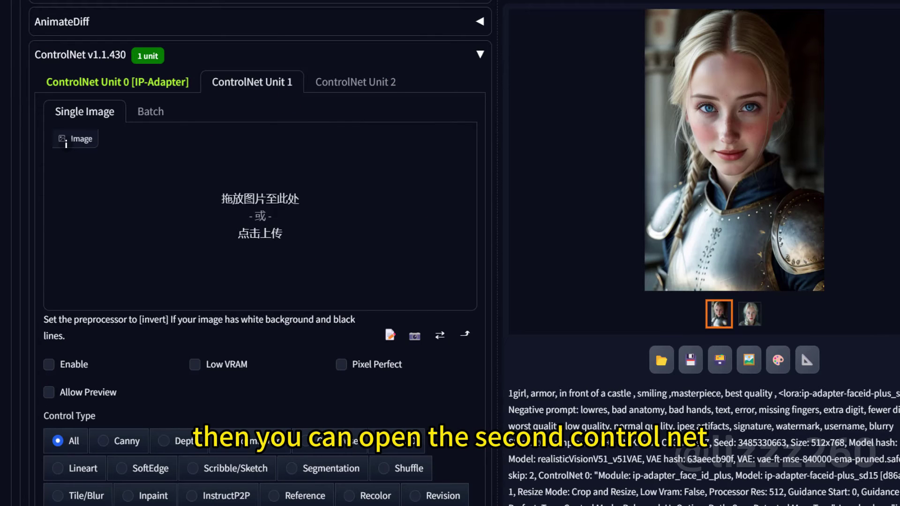
drag(409, 248, 257, 245)
click(49, 364)
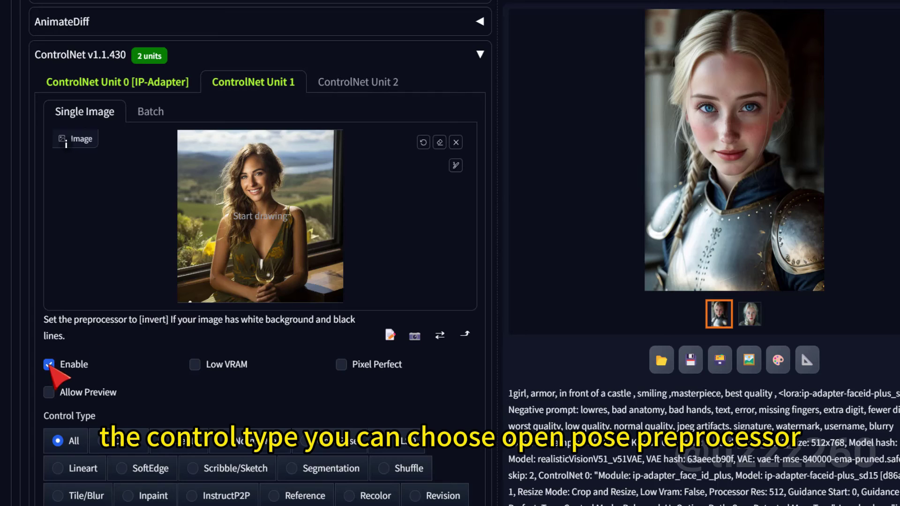
click(341, 364)
- Set Unit 1's control type to OpenPose with the dw_openpose_full preprocessor
scroll(192, 375, down, 2)
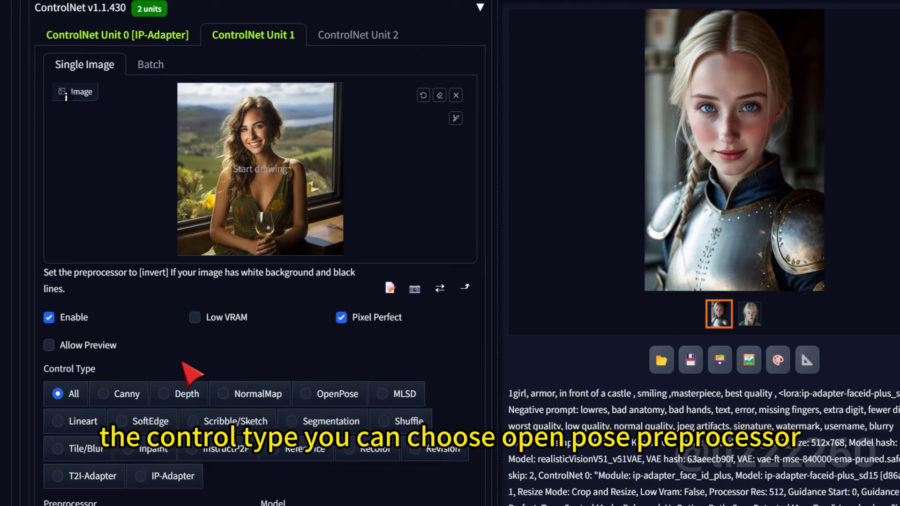
scroll(387, 450, down, 2)
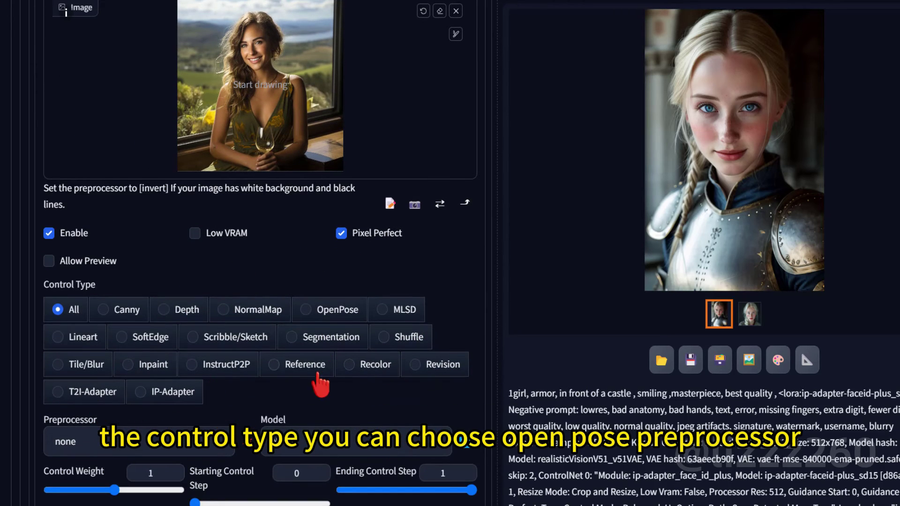
click(305, 309)
click(209, 443)
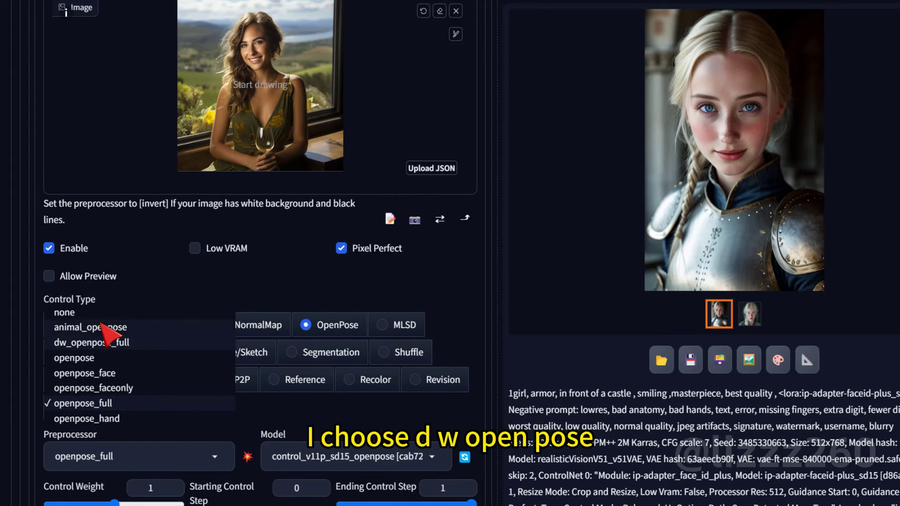
click(97, 342)
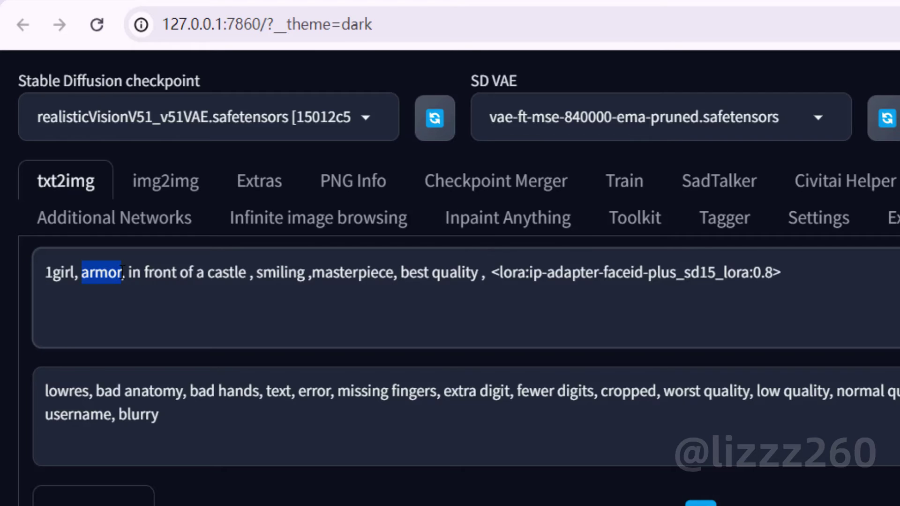
- Replace 'armor' in the prompt with 'a blue long dress'
text(d)
key(BackSpace)
text(a yell)
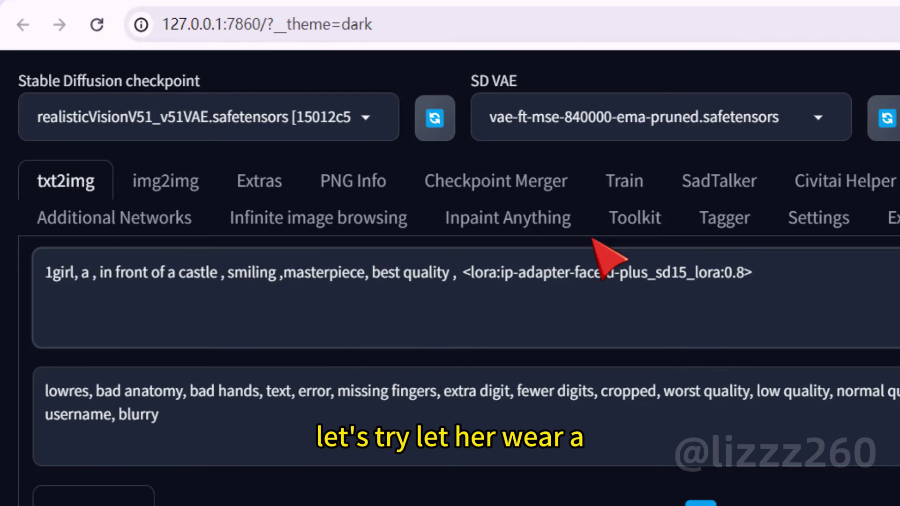
key(BackSpace)
key(BackSpace)
key(BackSpace)
key(BackSpace)
text(blue long dress)
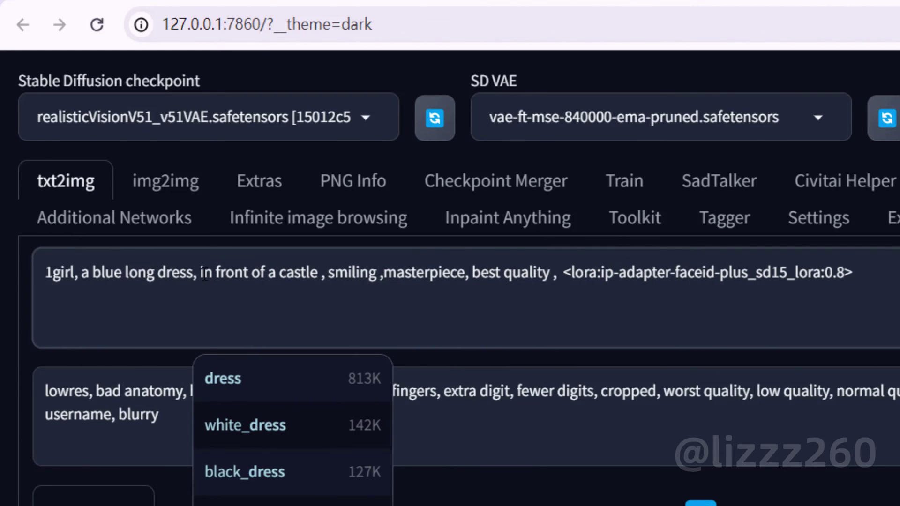
- Change 'in front of a castle' to 'in the forest' and generate the image
drag(201, 272, 319, 272)
text(i)
text(n the forest)
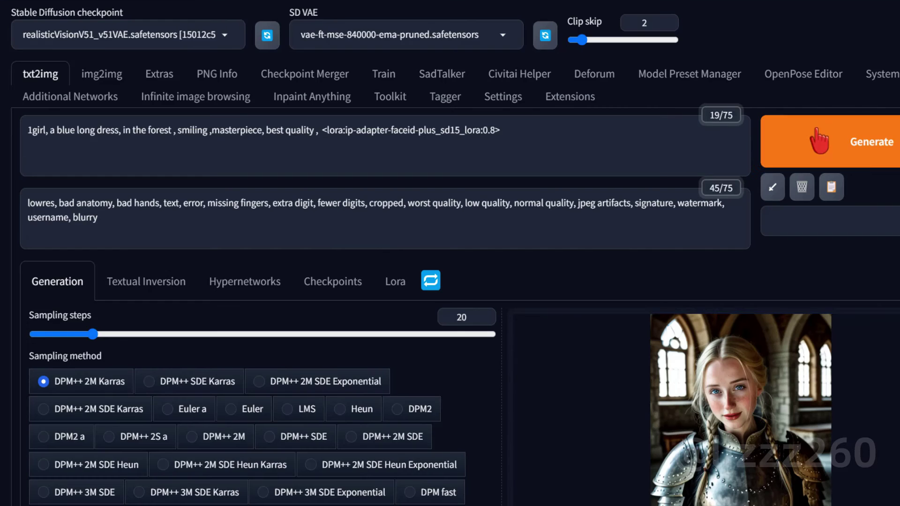
click(819, 140)
scroll(627, 262, down, 3)
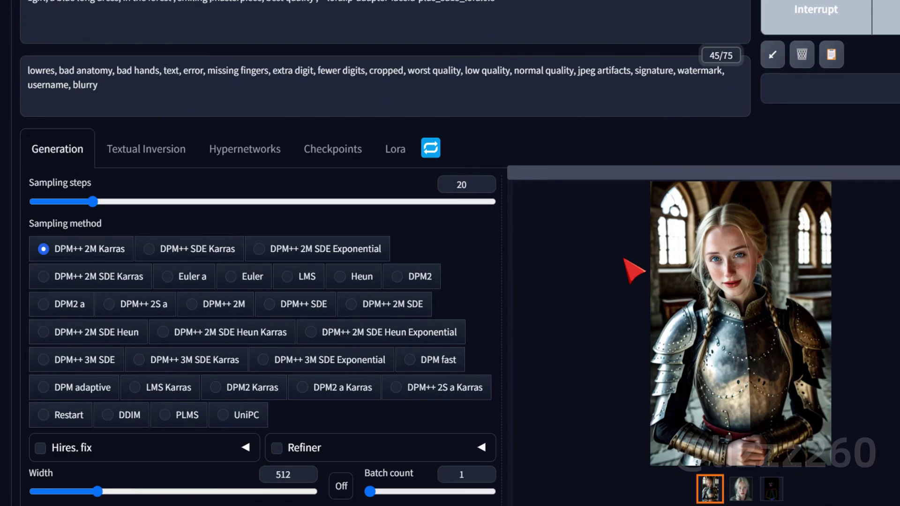
scroll(626, 260, down, 3)
scroll(66, 273, down, 10)
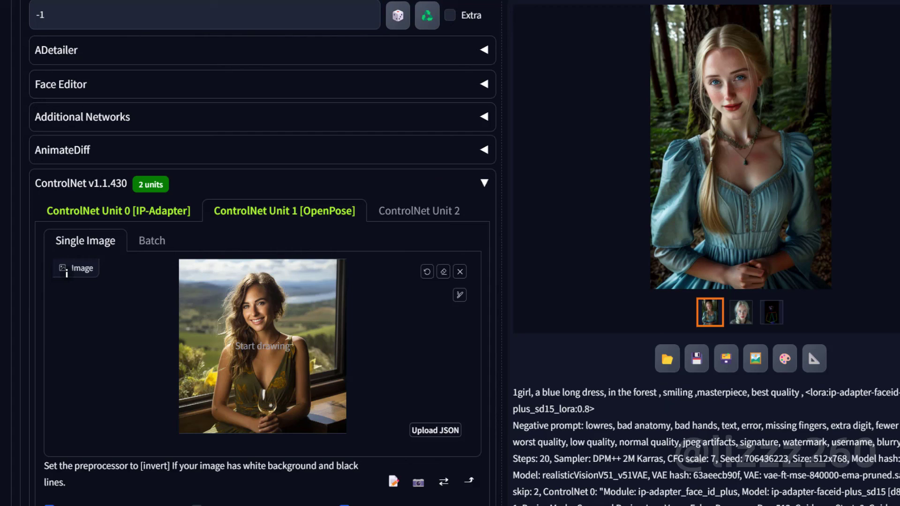
- Swap the pose reference to the red-background yellow-shirt girl photo and regenerate
drag(419, 231, 279, 336)
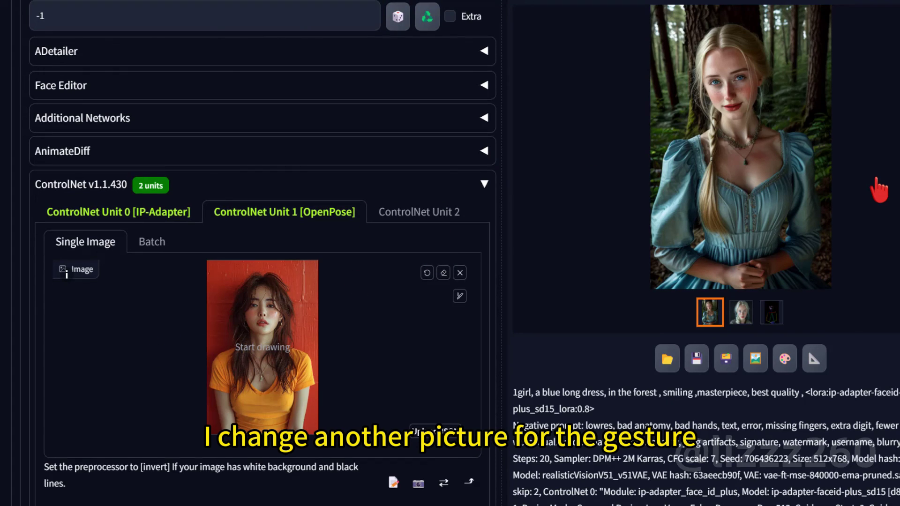
scroll(878, 189, up, 12)
click(869, 155)
scroll(562, 295, down, 5)
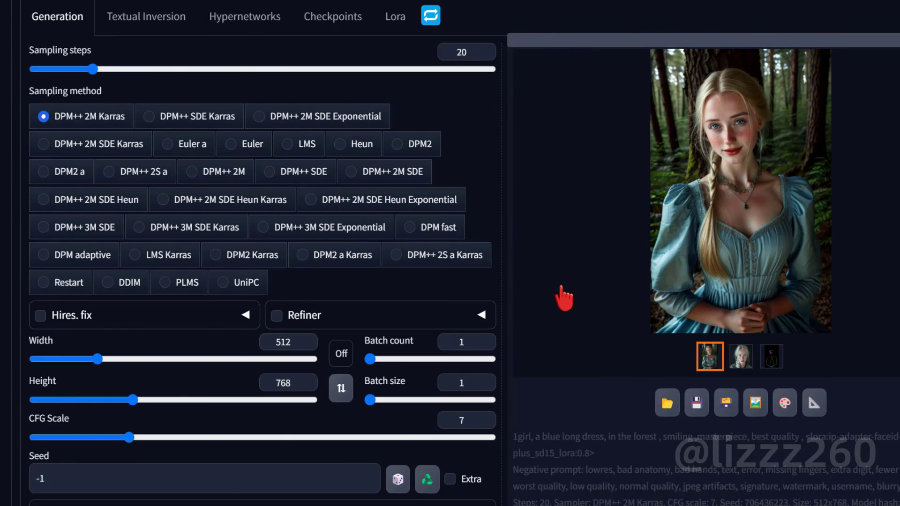
key(ctrl+plus)
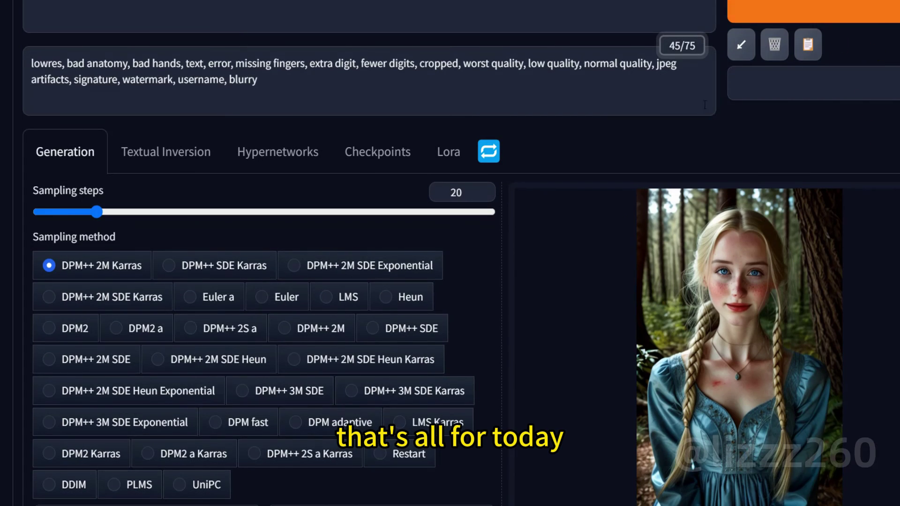